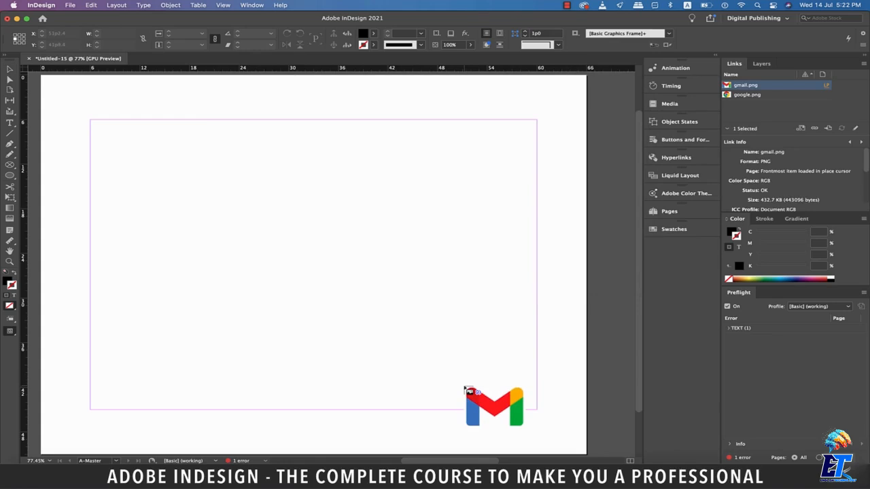
# Place gmail.png and google.png side by side in the master page's lower-right corner and fit each image's content to its frame
pyautogui.moveTo(464, 387); pyautogui.dragTo(559, 434)
pyautogui.press('Right')
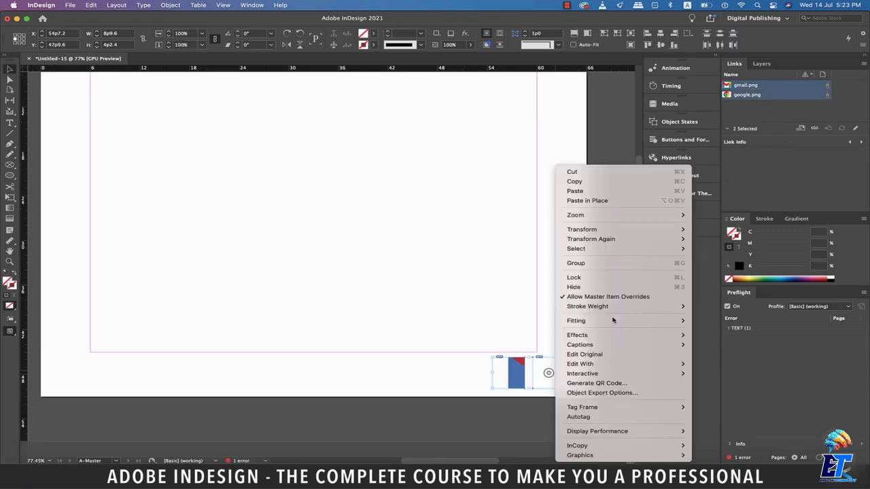
pyautogui.moveTo(614, 320)
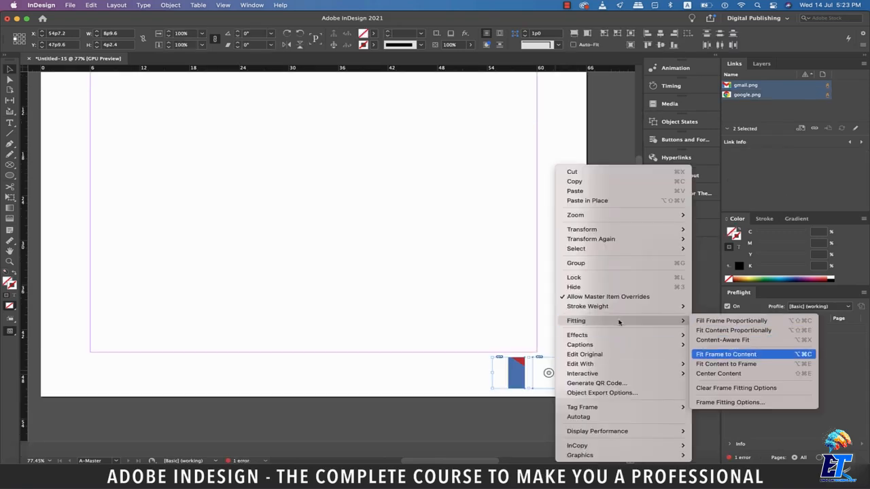
pyautogui.click(732, 365)
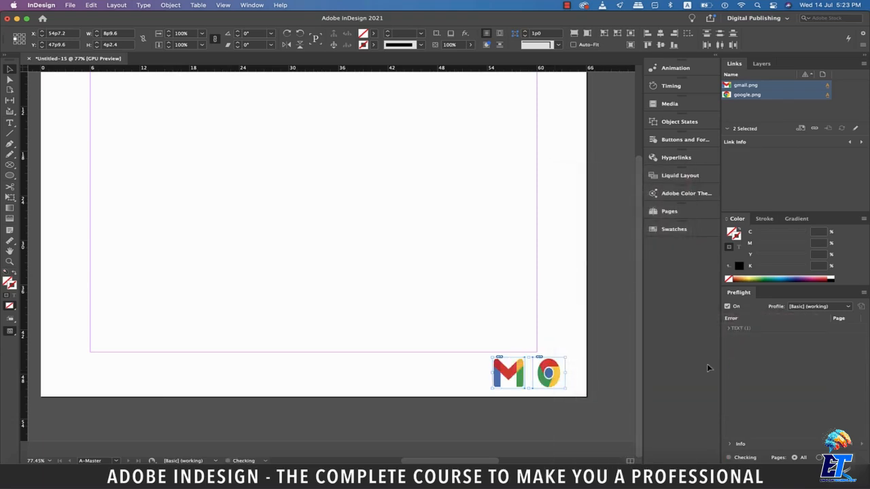
pyautogui.click(595, 371)
pyautogui.scroll(3, 596, 337)
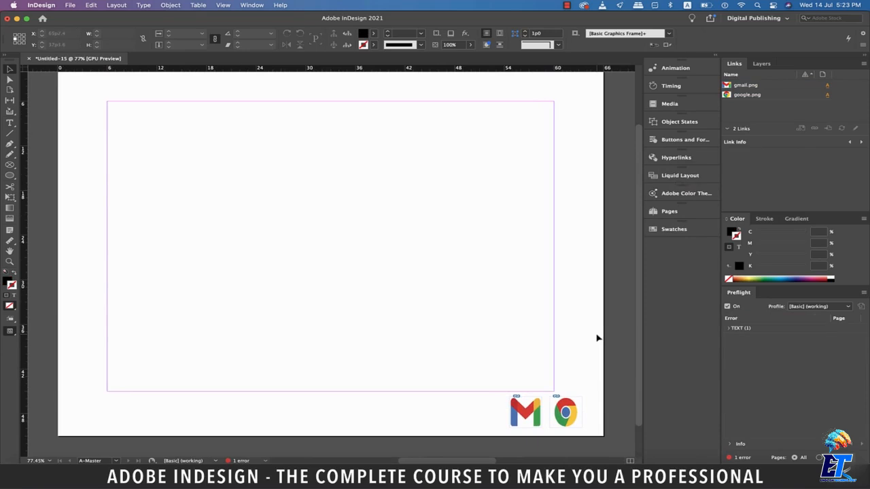
# Add an Email hyperlink with the address gmail.com to the Gmail icon on the master page
pyautogui.click(535, 407)
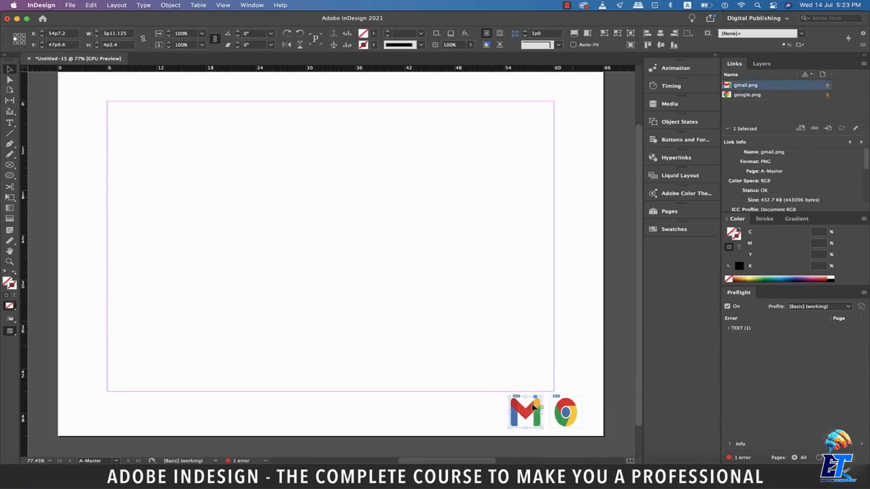
pyautogui.click(143, 6)
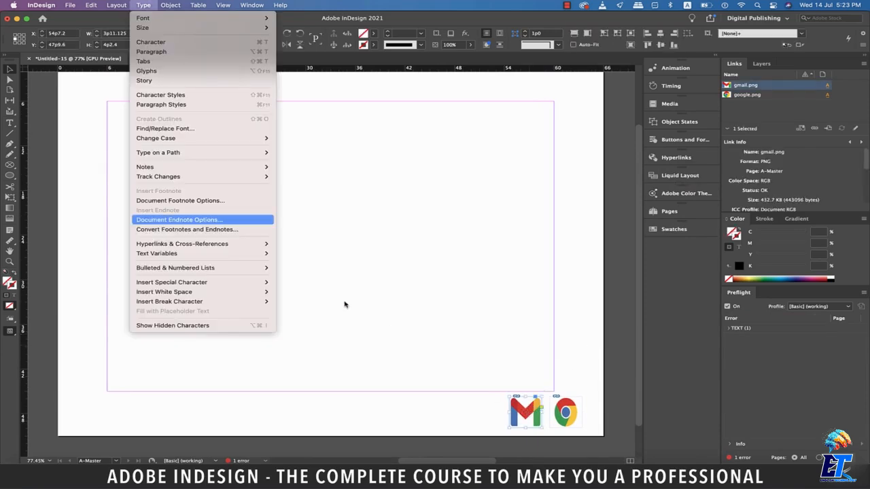
pyautogui.moveTo(247, 246)
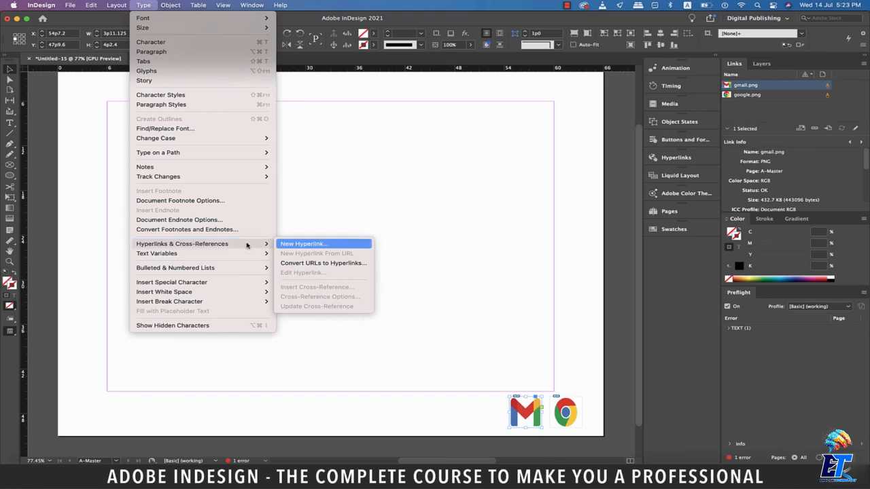
pyautogui.click(299, 243)
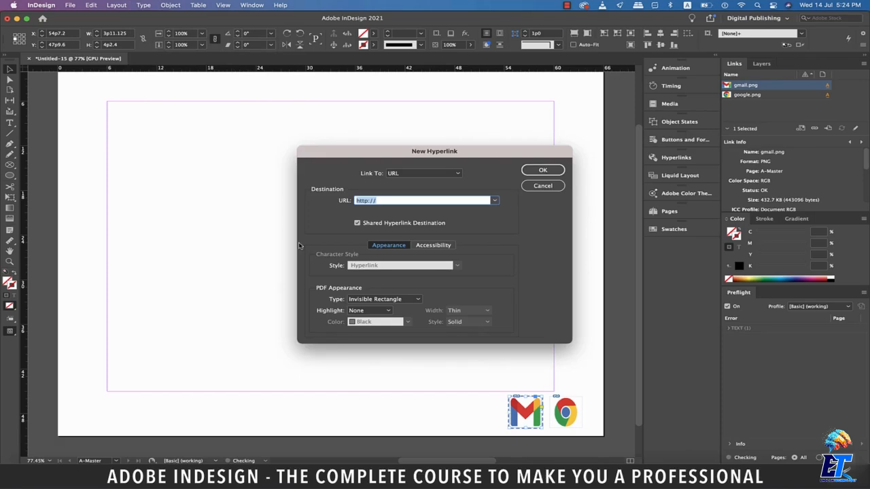
pyautogui.moveTo(403, 159); pyautogui.dragTo(211, 185)
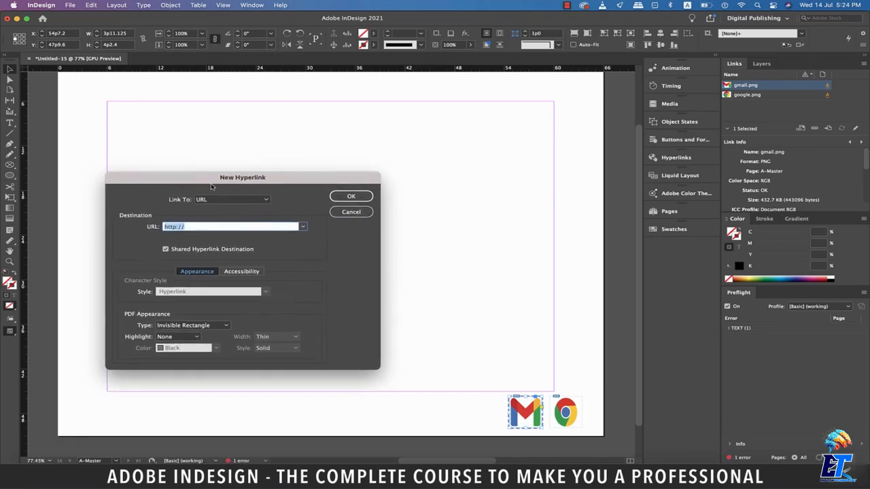
pyautogui.click(258, 199)
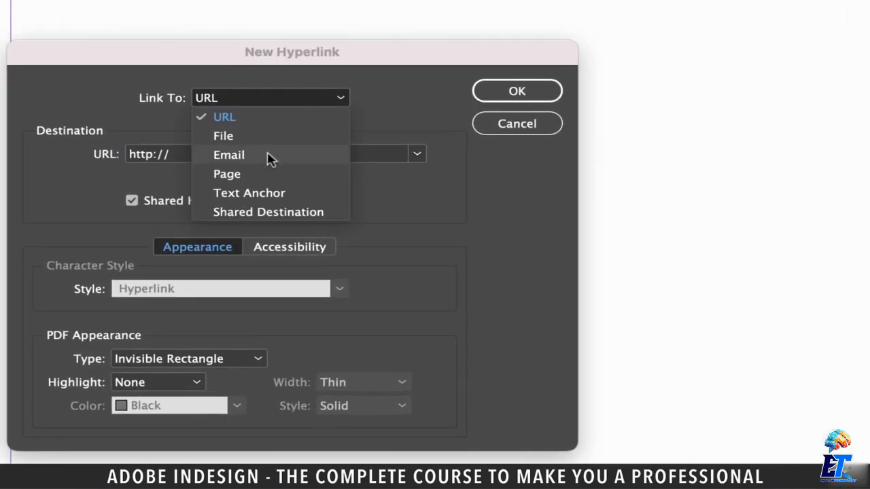
pyautogui.click(270, 156)
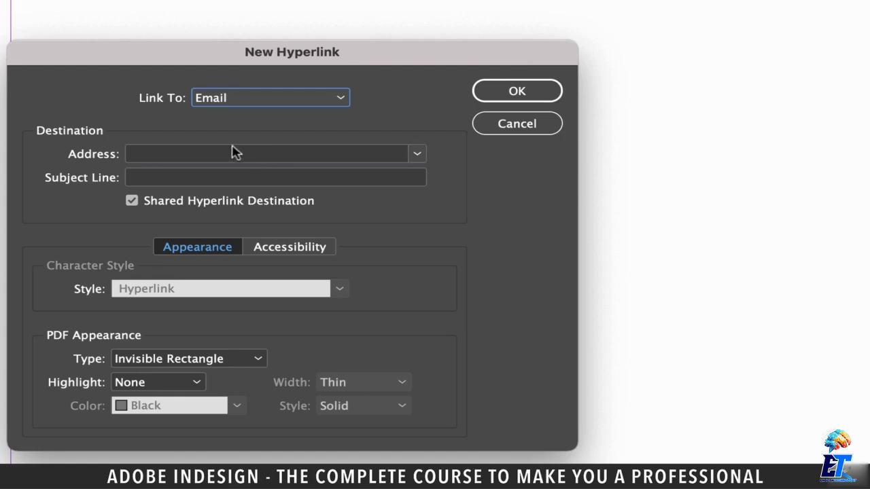
pyautogui.click(233, 152)
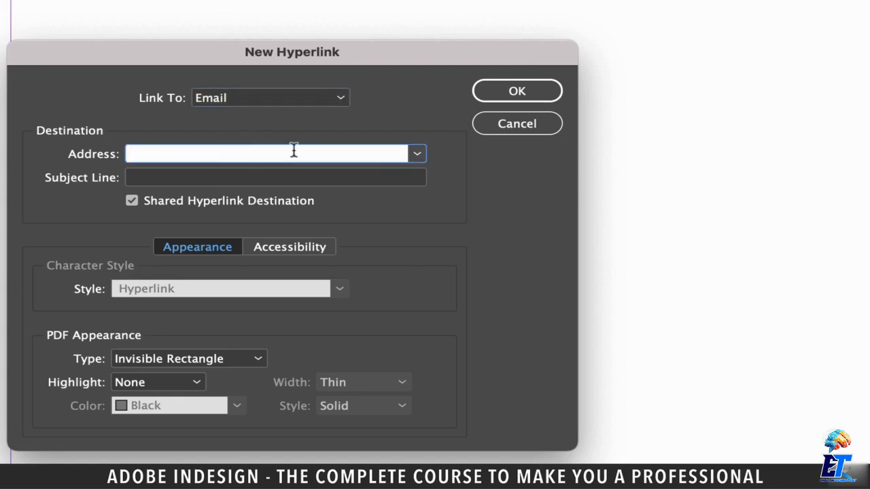
pyautogui.write('gmail.com')
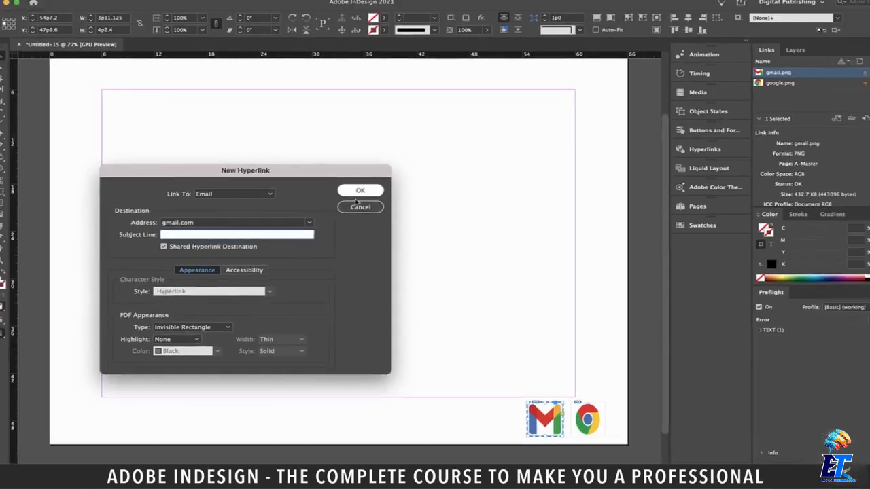
pyautogui.click(479, 114)
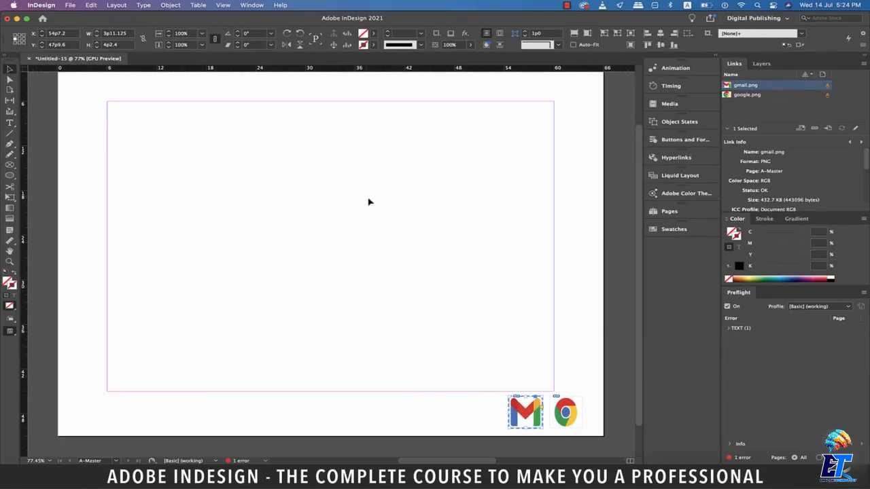
pyautogui.click(572, 415)
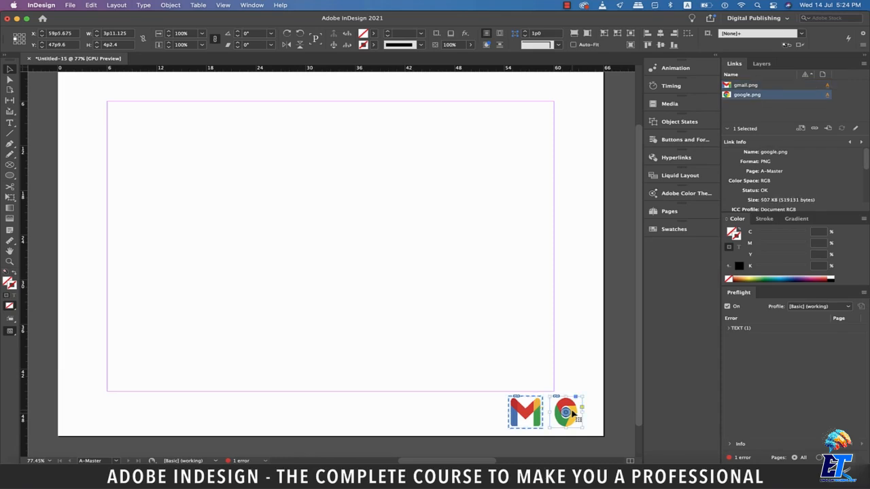
pyautogui.click(143, 4)
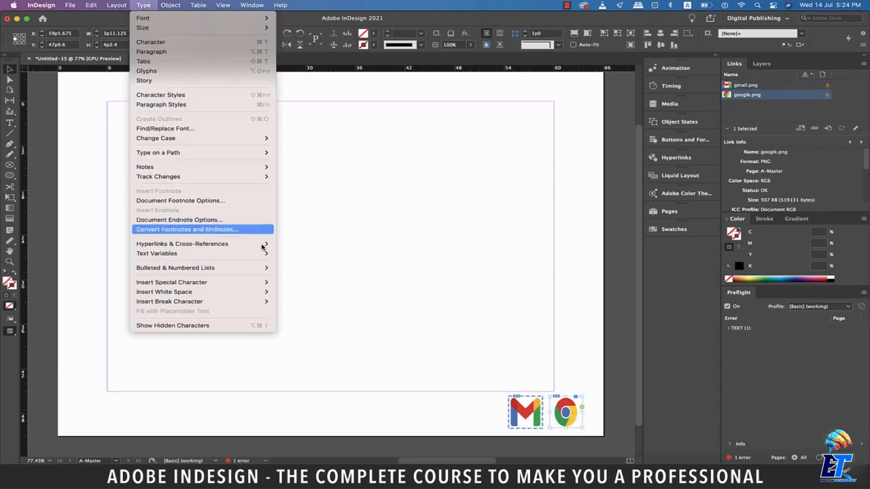
pyautogui.moveTo(263, 247)
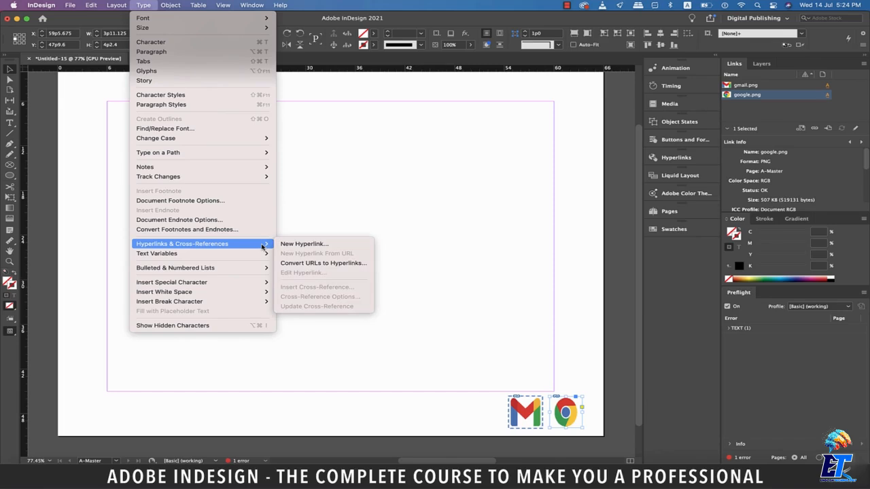
pyautogui.click(284, 244)
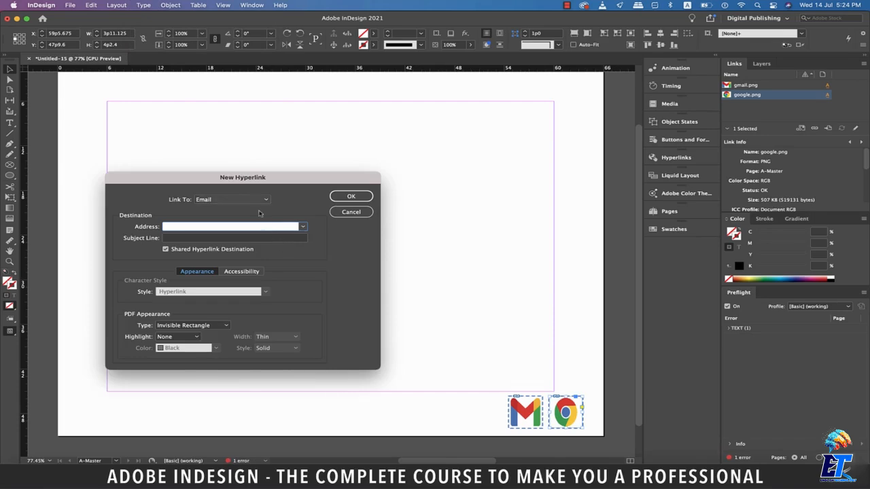
pyautogui.click(262, 200)
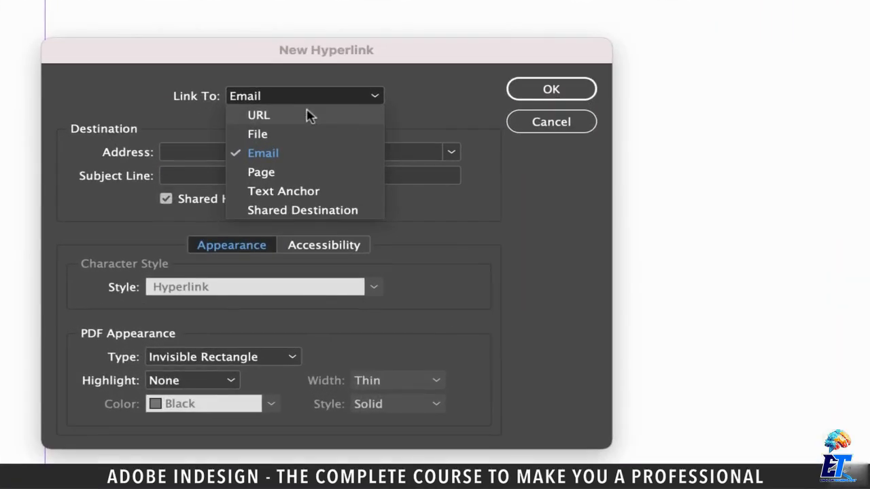
pyautogui.click(307, 115)
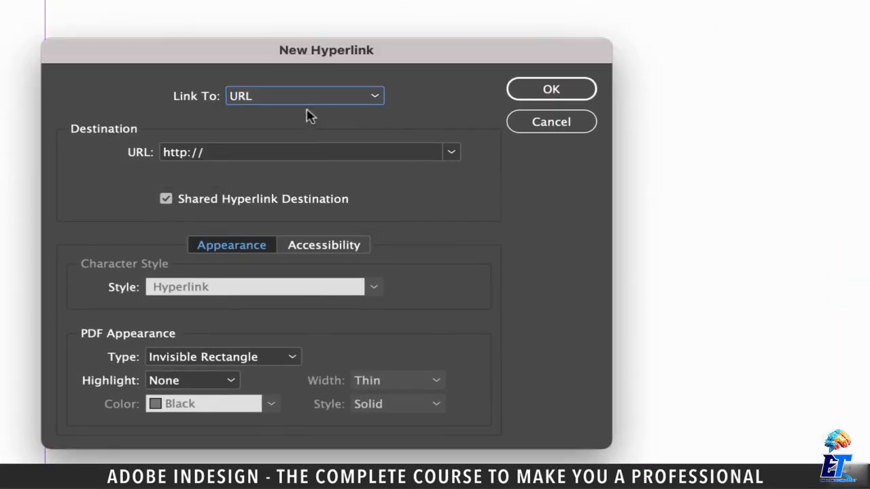
pyautogui.click(256, 153)
pyautogui.write('google.')
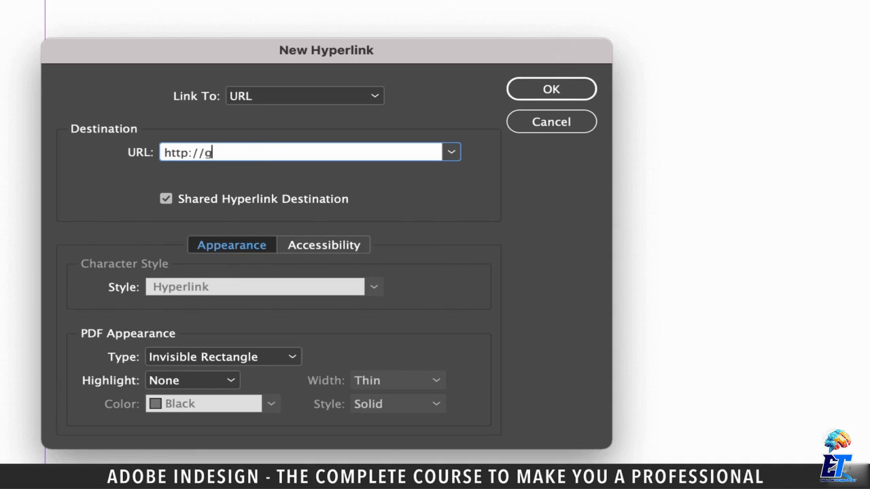
pyautogui.write('com')
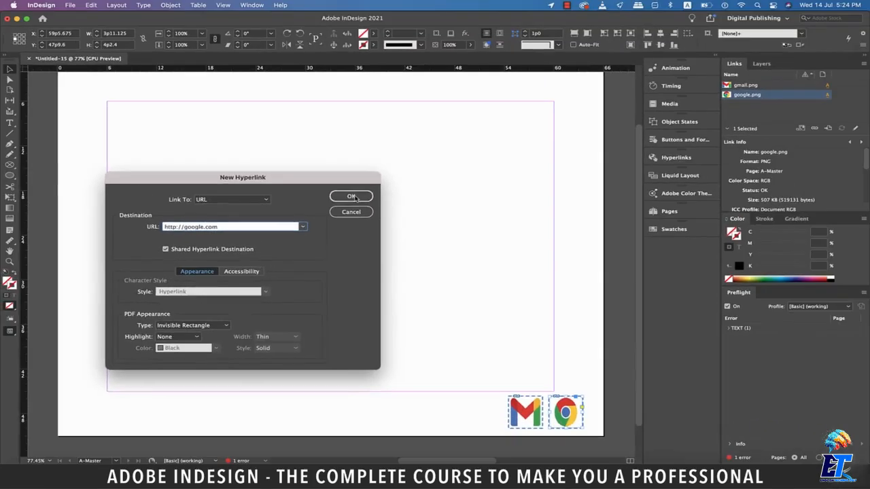
pyautogui.click(551, 89)
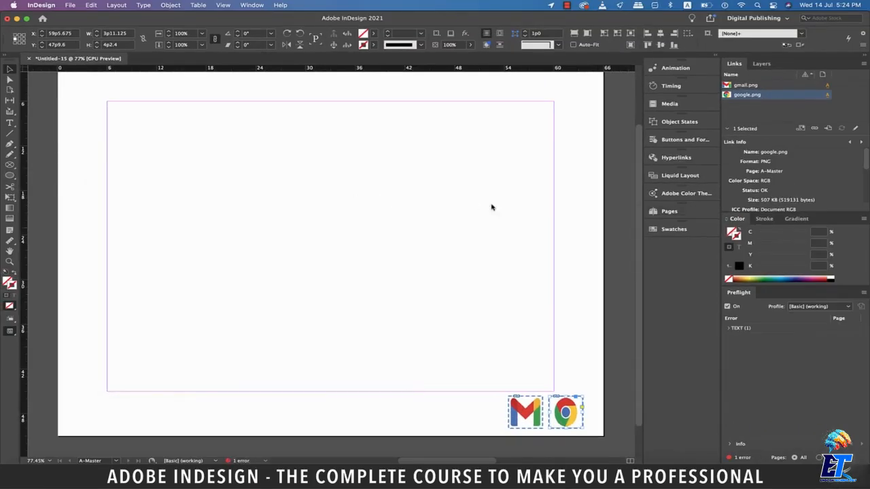
# Go to page 1 and check the page with its icons in Preview mode, then return to Normal mode
pyautogui.click(669, 213)
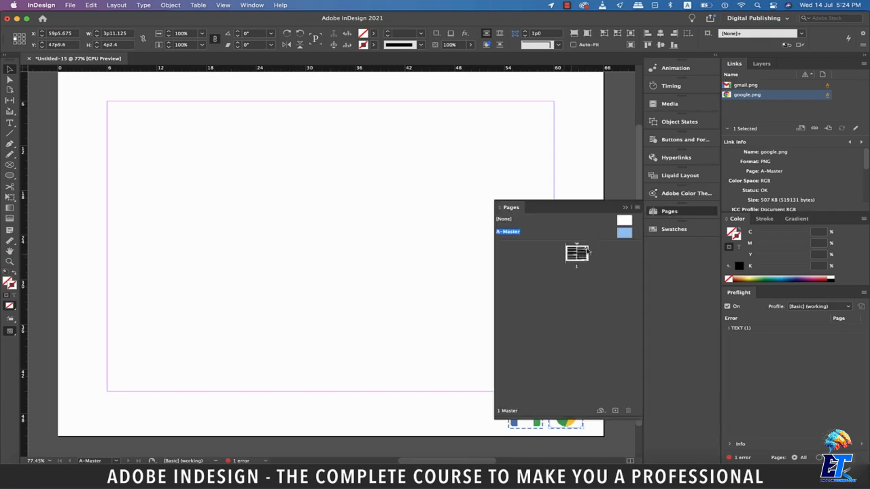
pyautogui.doubleClick(576, 254)
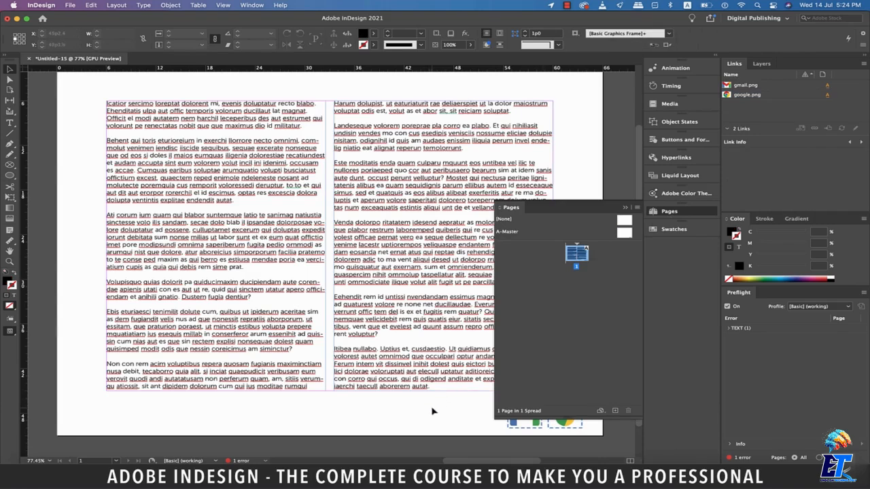
pyautogui.click(625, 207)
pyautogui.press('w')
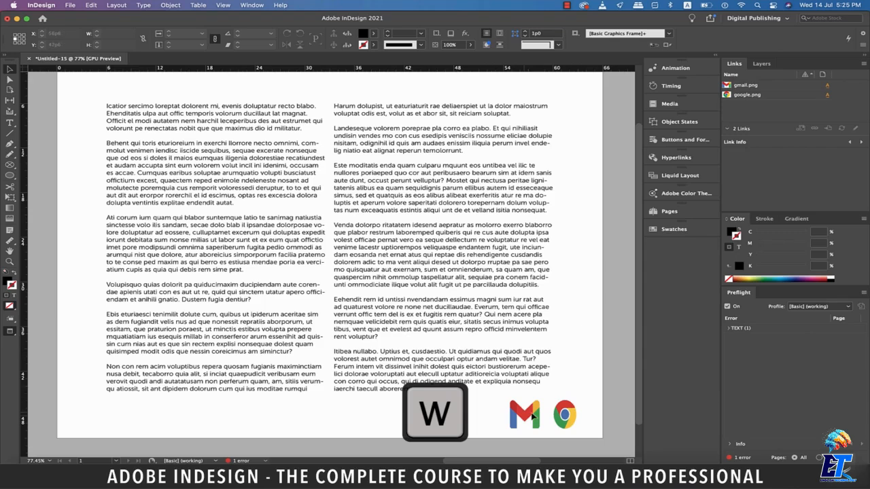
pyautogui.press('w')
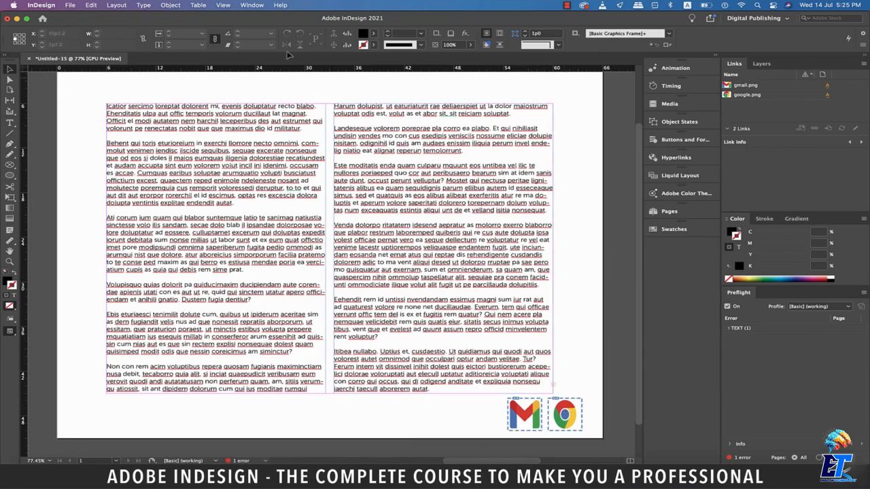
# Show the document's hyperlinks and test the gmail.png and google.png destinations, discarding the email draft without saving
pyautogui.click(252, 5)
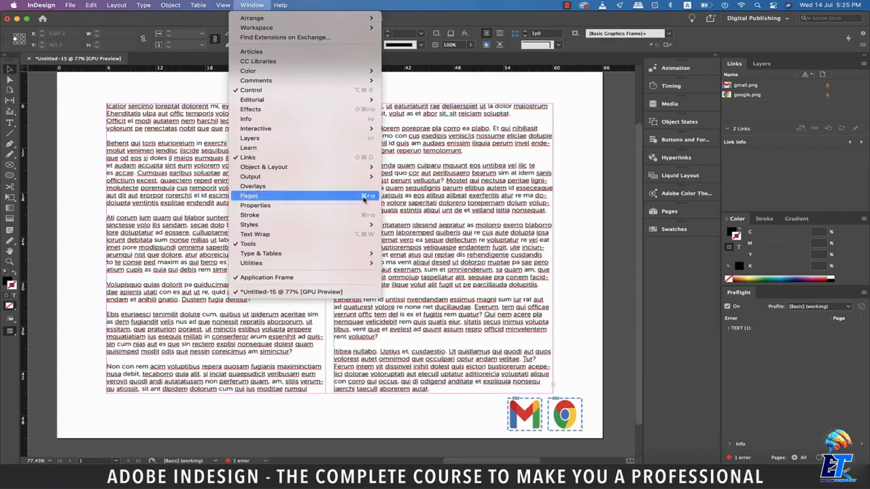
pyautogui.moveTo(305, 128)
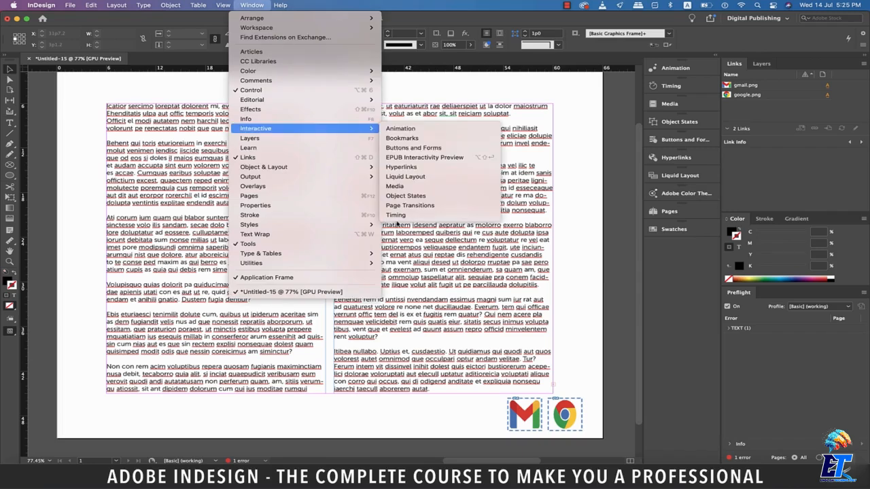
pyautogui.click(412, 168)
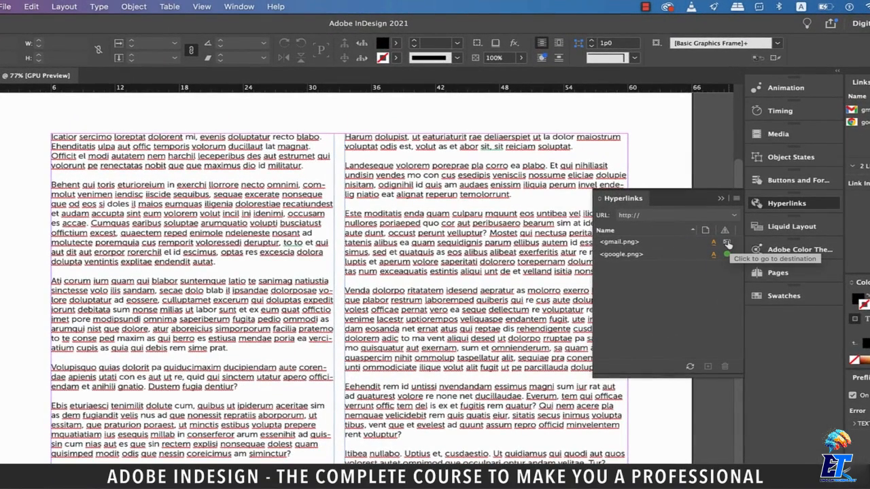
pyautogui.click(727, 242)
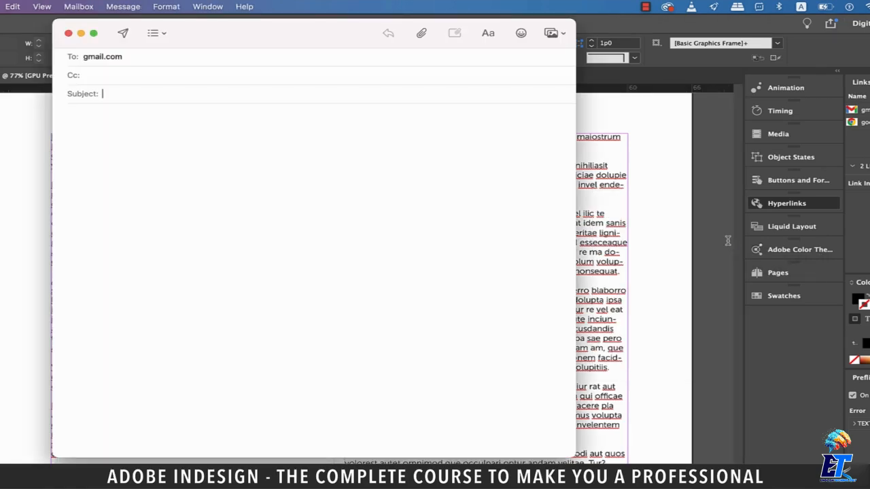
pyautogui.click(68, 34)
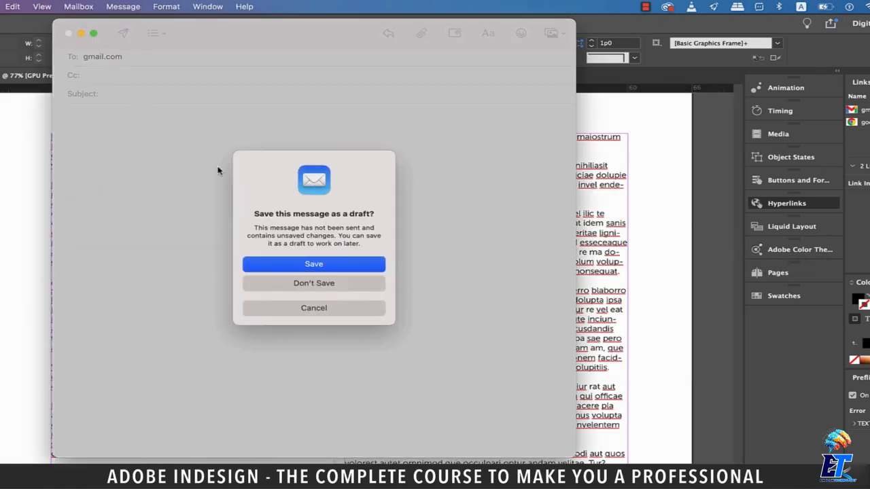
pyautogui.click(345, 284)
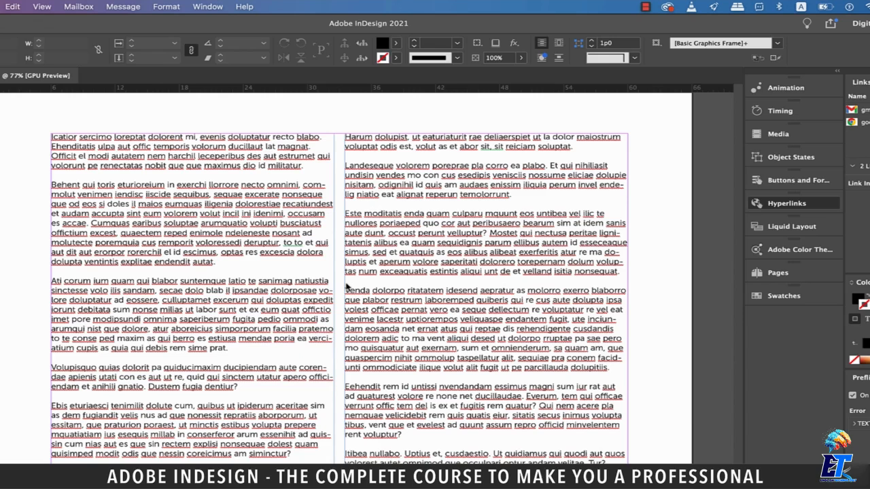
pyautogui.click(666, 470)
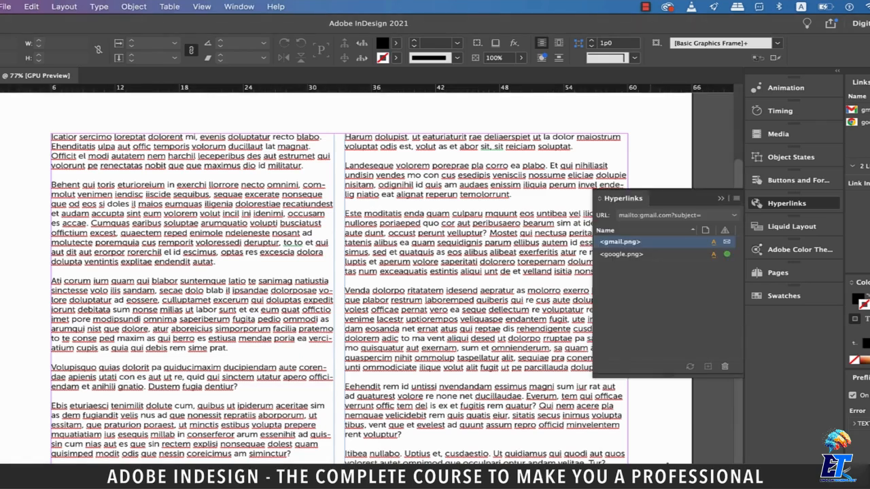
pyautogui.click(727, 255)
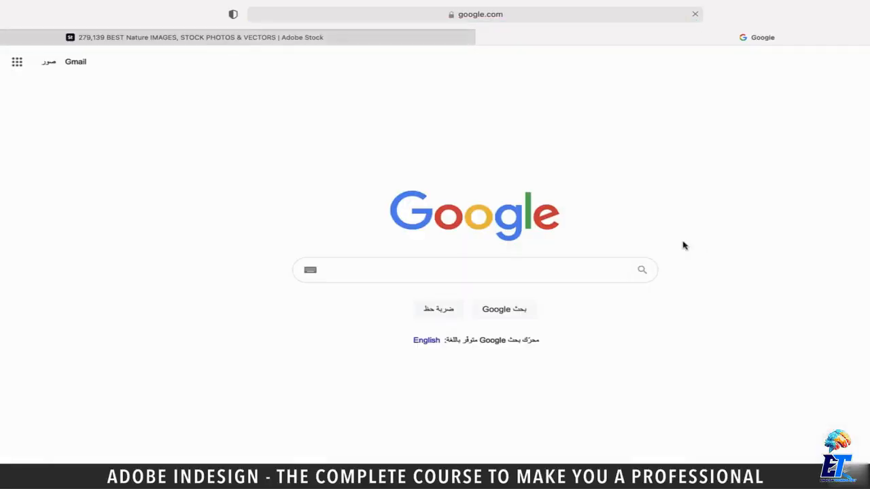
# Return to the InDesign document and export all pages to the Desktop as an Adobe PDF (Interactive) named test, accepting the overset text
pyautogui.press('super+q')
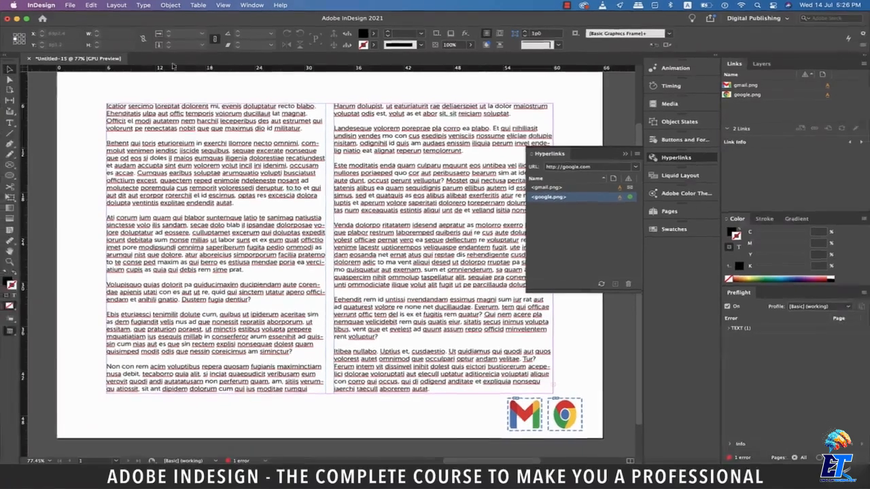
pyautogui.click(625, 154)
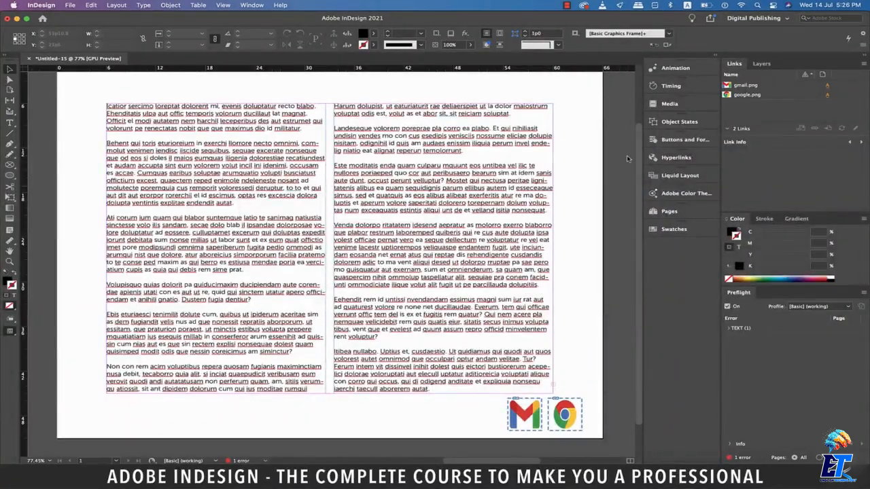
pyautogui.click(70, 4)
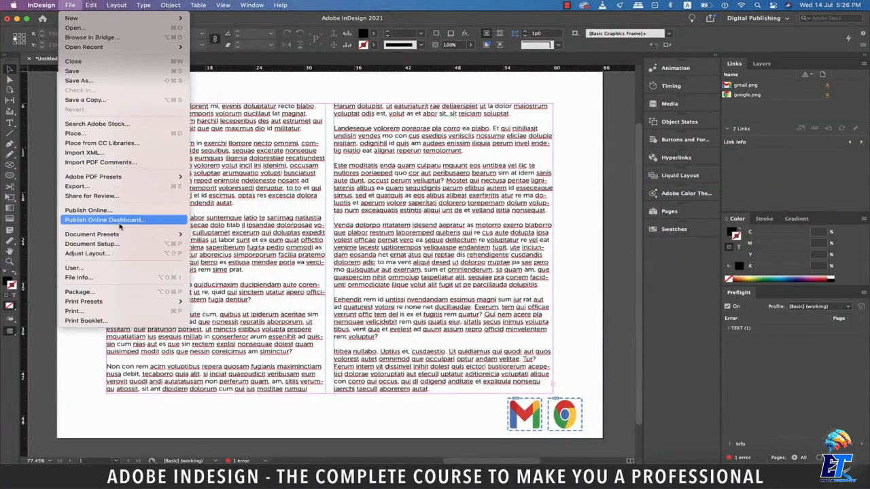
pyautogui.click(114, 187)
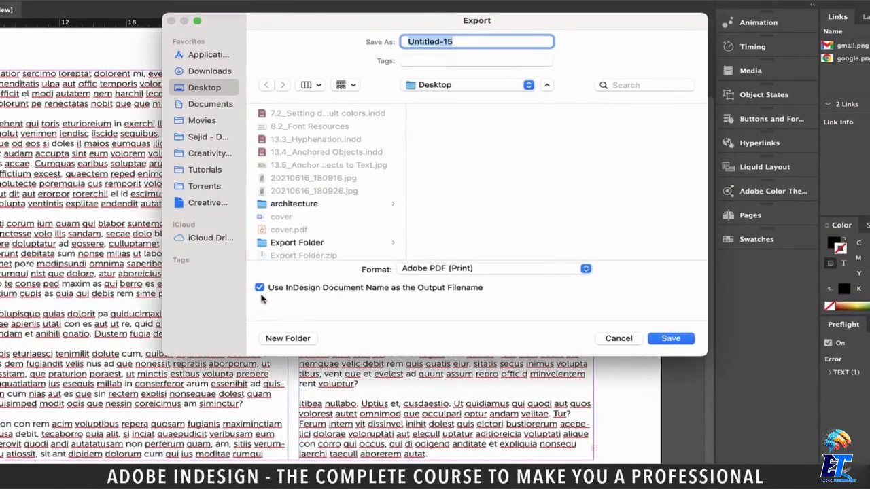
pyautogui.click(411, 252)
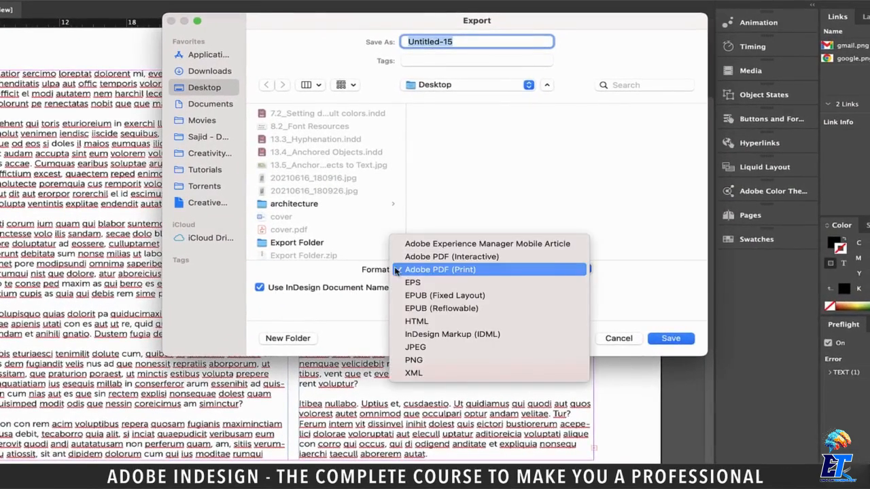
pyautogui.click(452, 257)
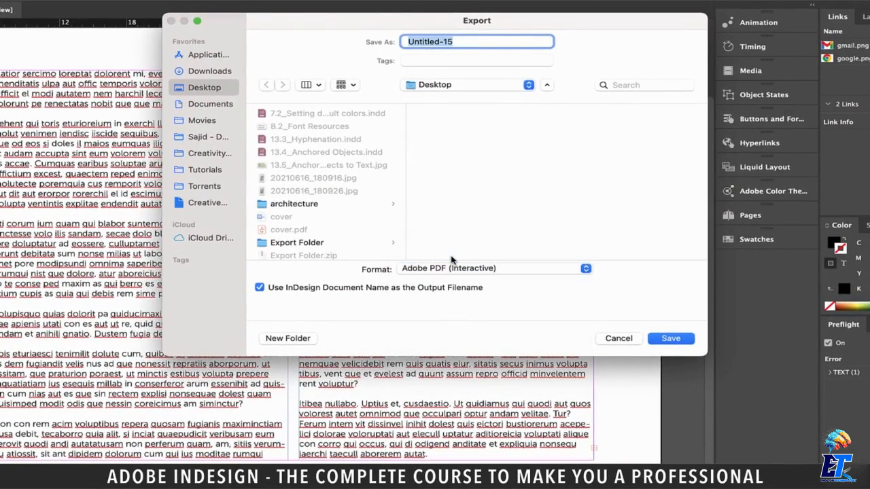
pyautogui.write('test')
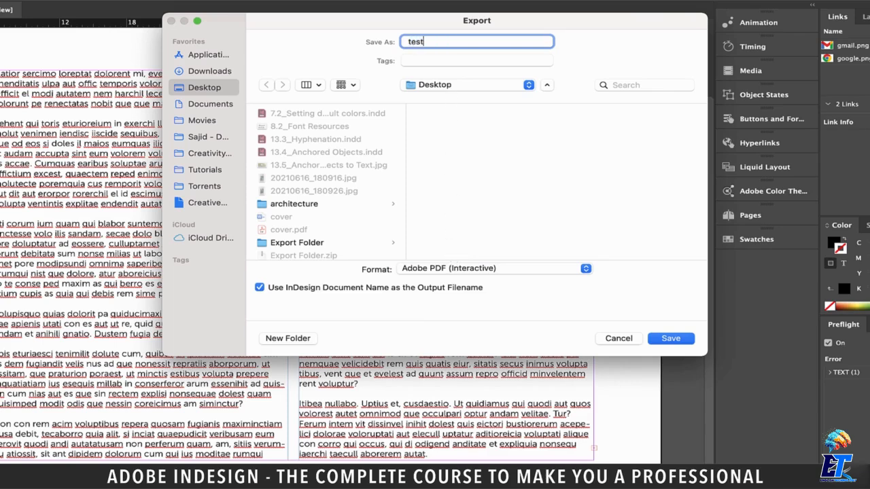
pyautogui.click(681, 337)
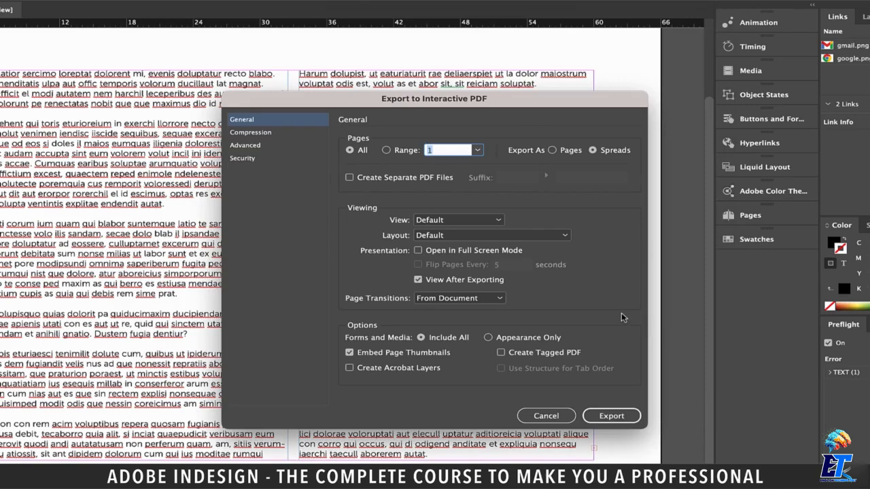
pyautogui.click(601, 417)
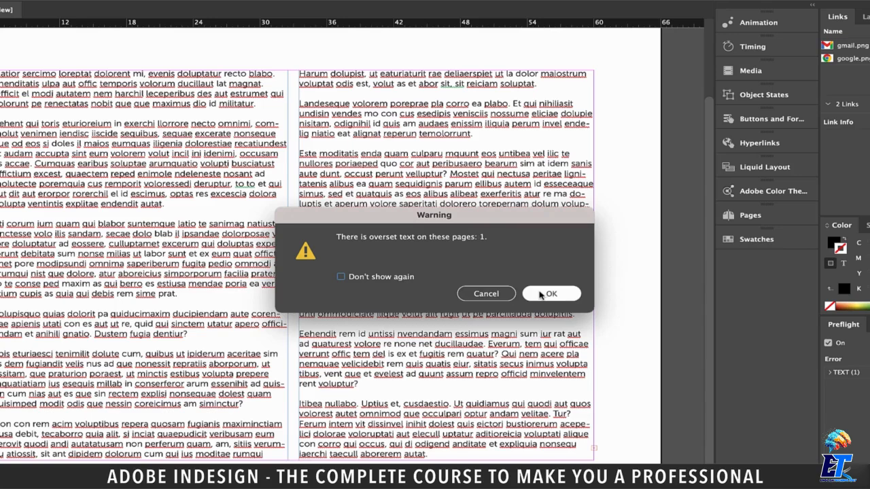
pyautogui.click(541, 293)
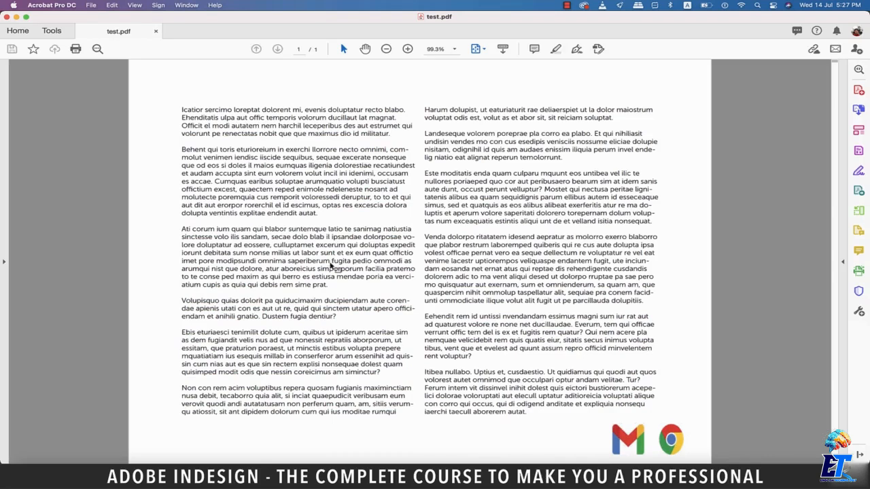
# Test the Gmail icon's email link in test.pdf and discard the resulting email draft without saving
pyautogui.click(631, 440)
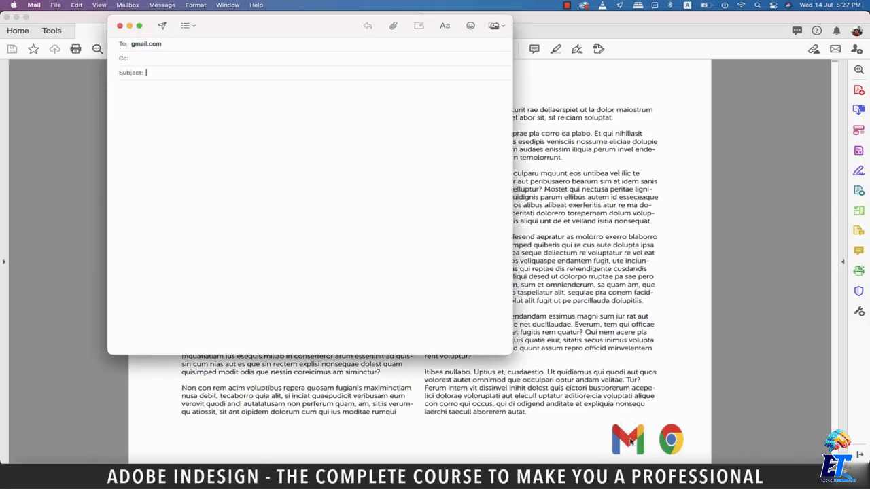
pyautogui.click(120, 28)
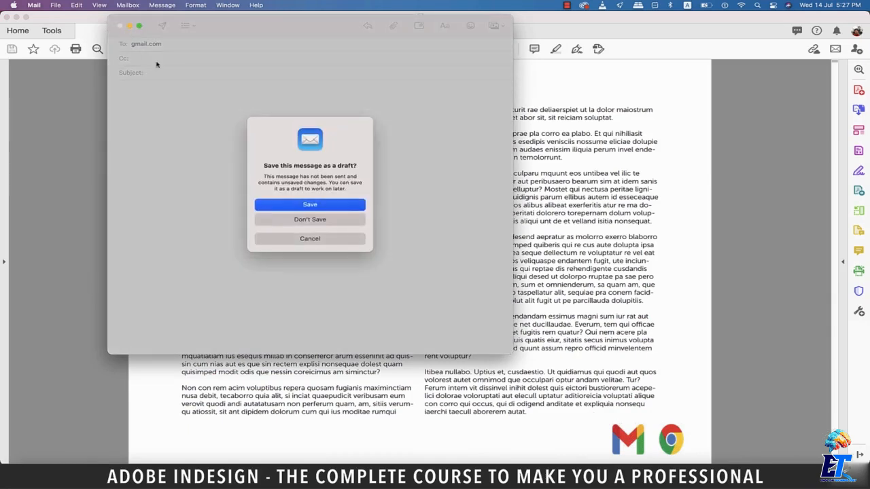
pyautogui.click(315, 221)
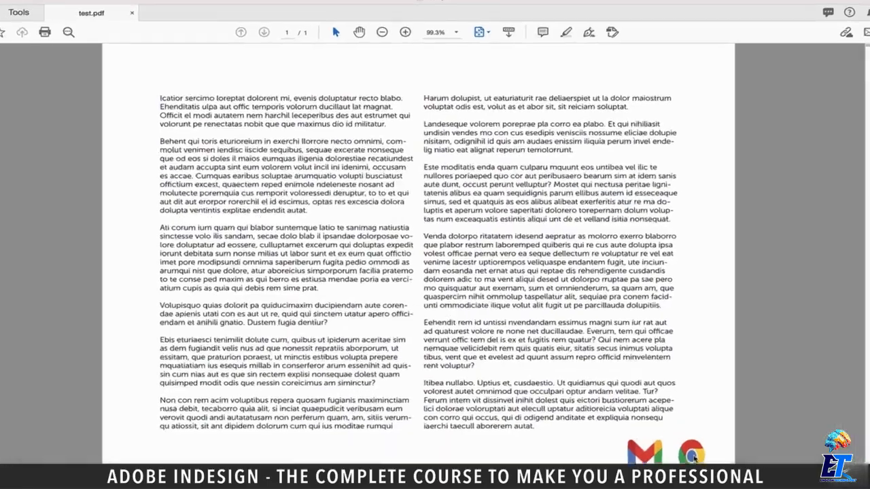
# Test the Chrome icon's link in test.pdf, allowing the connection to google.com, and return to the PDF in Acrobat
pyautogui.click(672, 440)
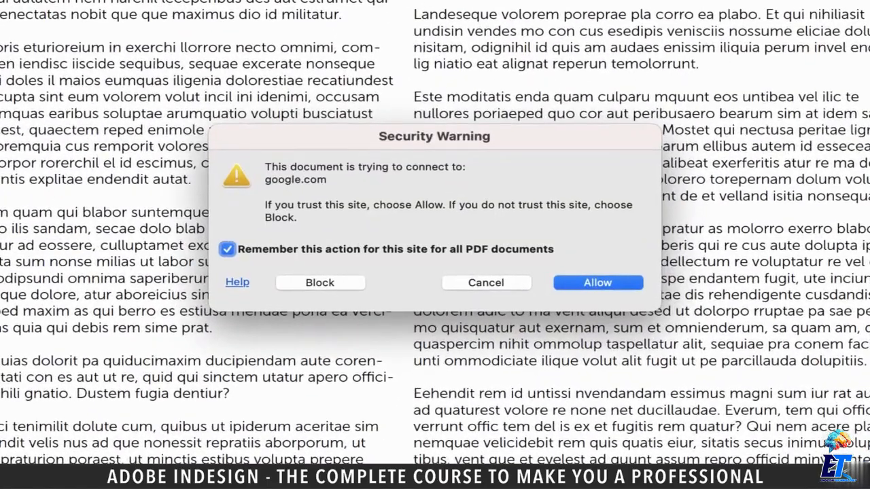
pyautogui.click(615, 285)
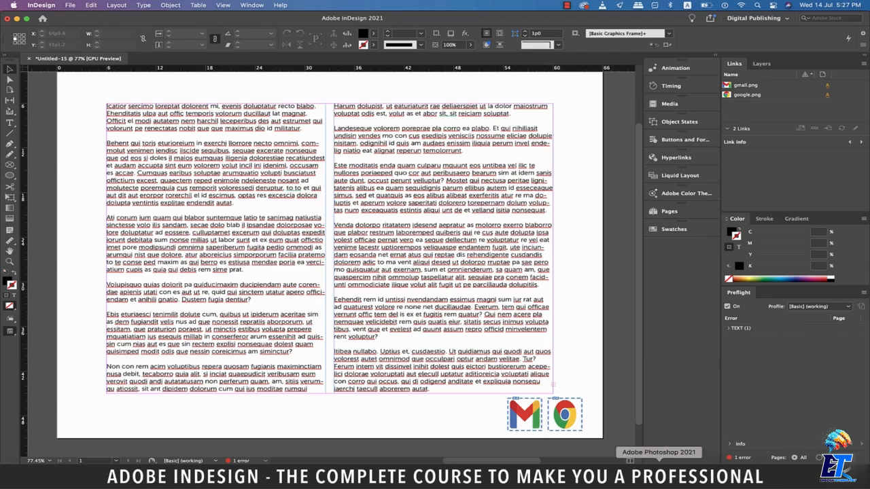
pyautogui.click(639, 472)
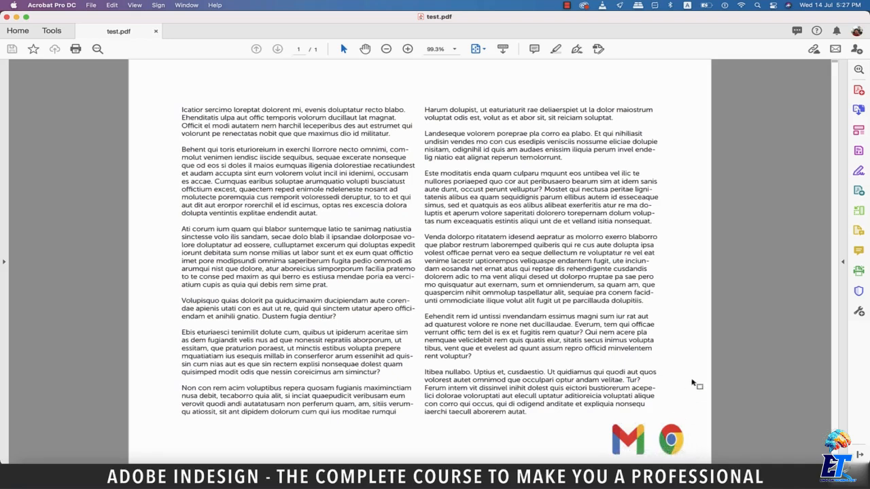